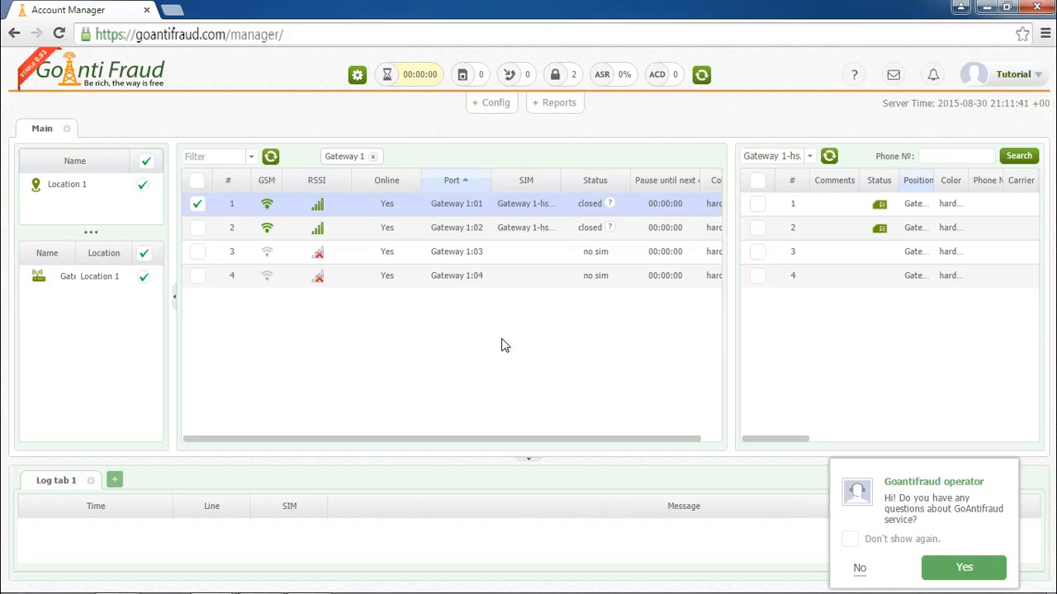
# - Add a USSD request named Balance with the code *111# in the USSD Editor, leaving Case 1 marked as Success
pyautogui.click(503, 109)
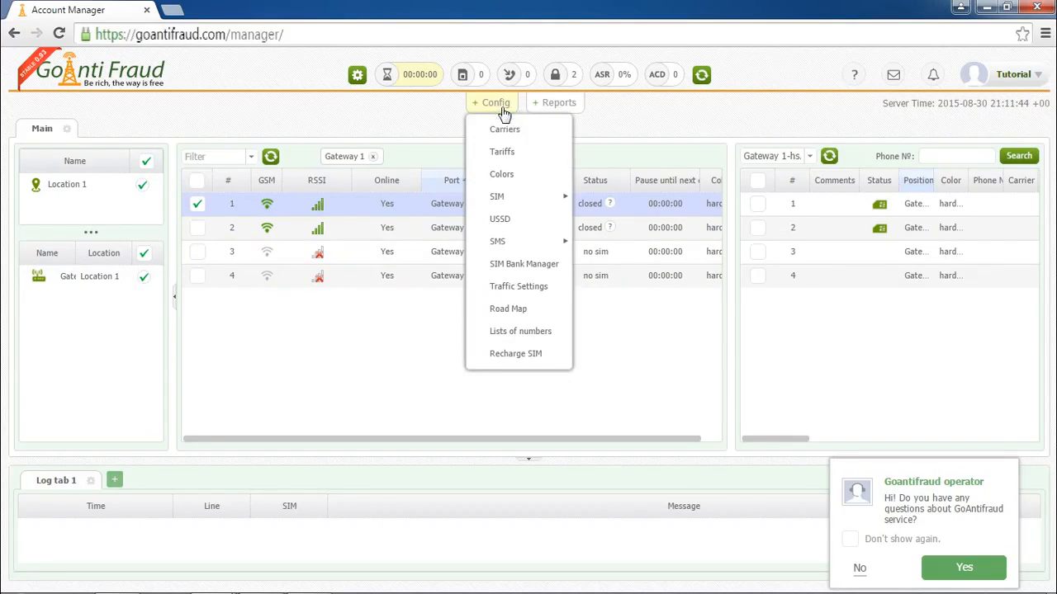
pyautogui.click(501, 219)
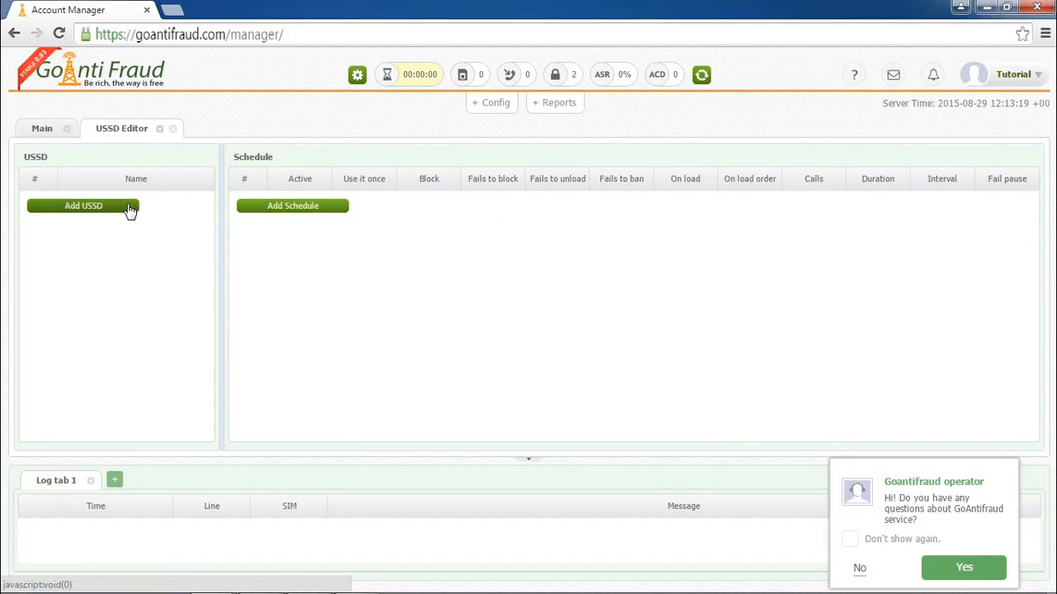
pyautogui.rightClick(177, 211)
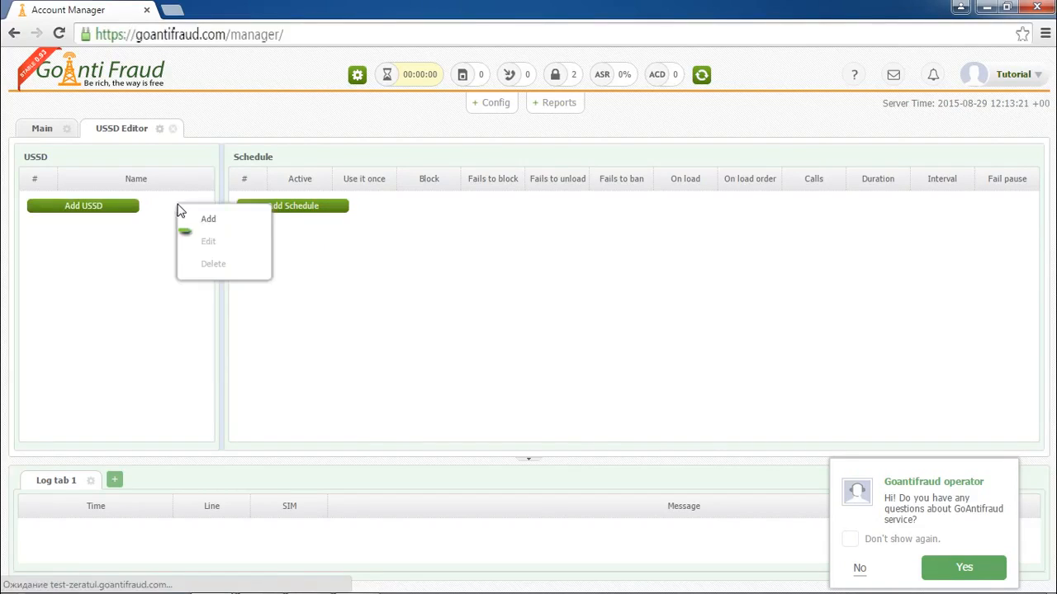
pyautogui.click(200, 220)
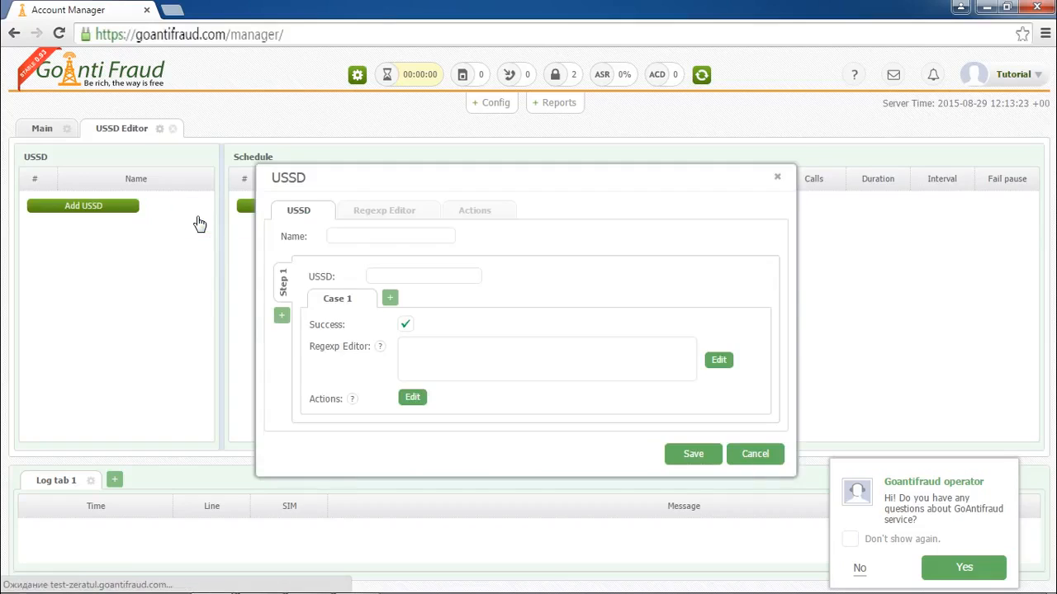
pyautogui.click(333, 235)
pyautogui.write('Balance')
pyautogui.write('*111#')
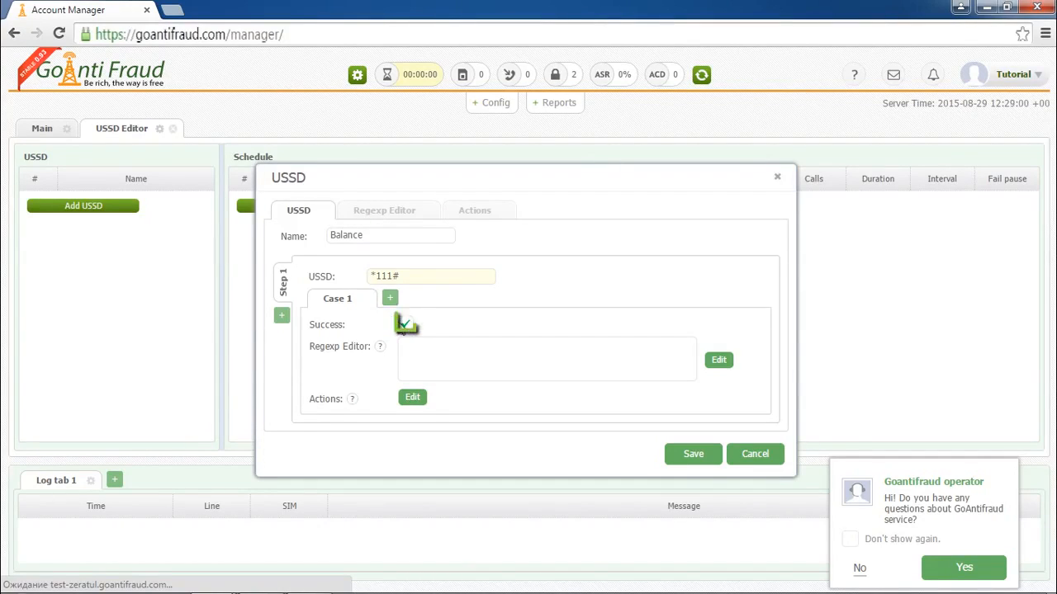
pyautogui.click(405, 323)
pyautogui.click(405, 325)
# - In the Case 1 Regexp Editor, send the USSD *111# using Tariff 1 and the SIM Gateway 1-hs.002
pyautogui.click(718, 362)
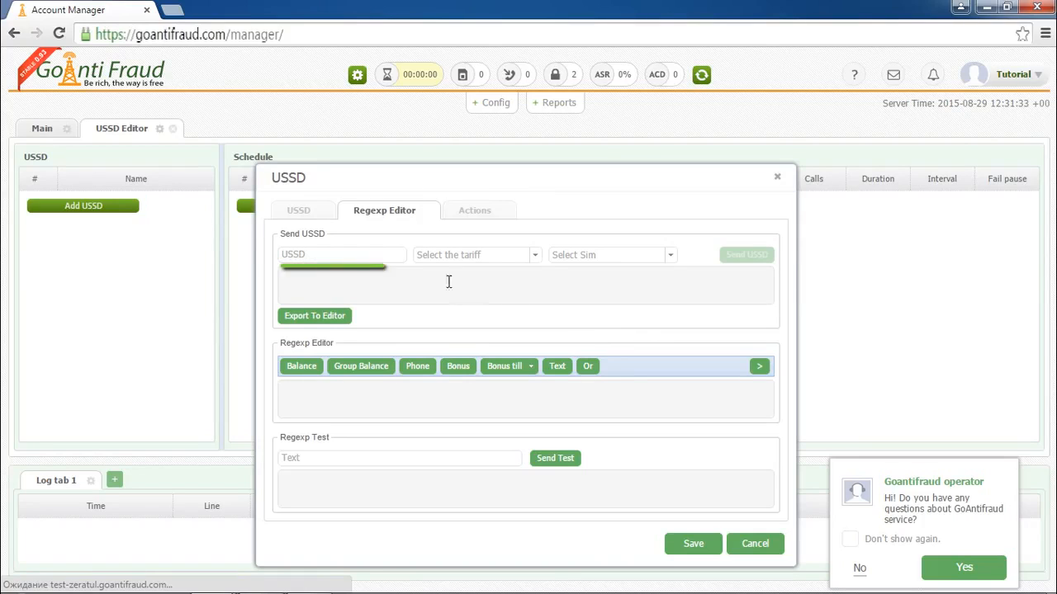
pyautogui.click(369, 260)
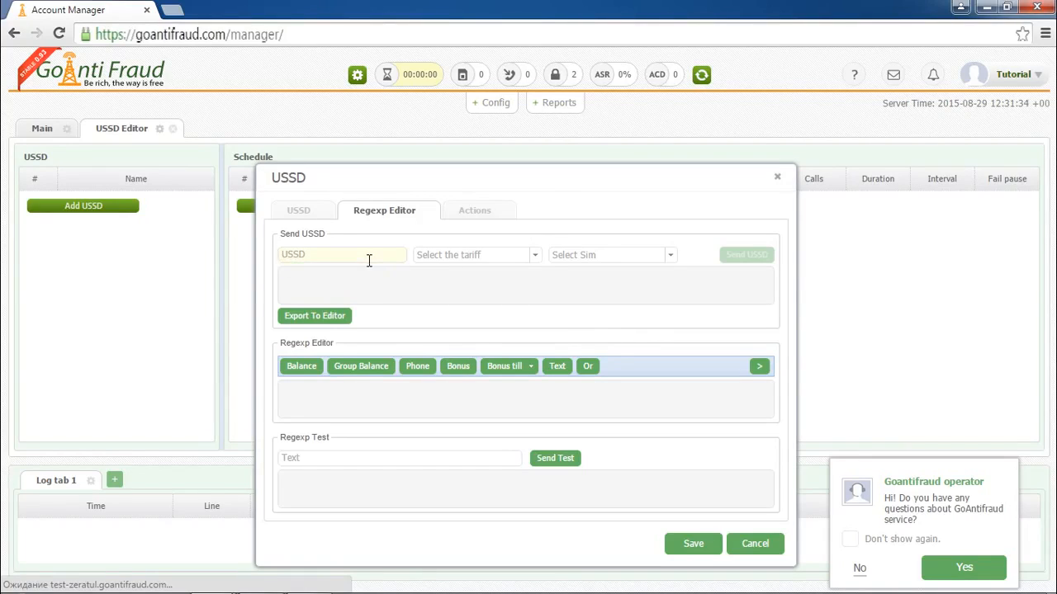
pyautogui.write('*111#')
pyautogui.click(559, 256)
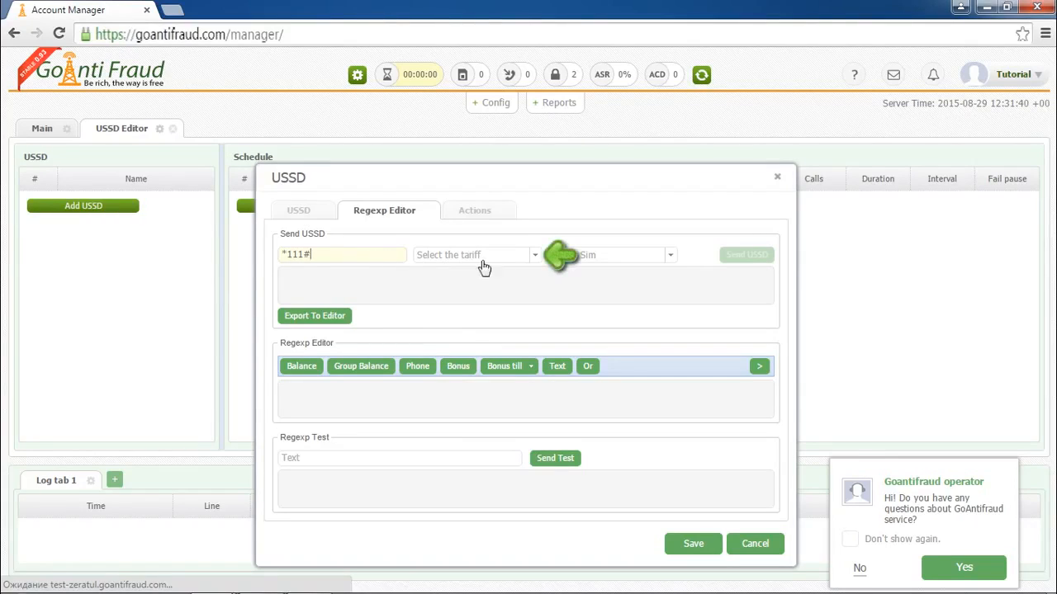
pyautogui.click(535, 257)
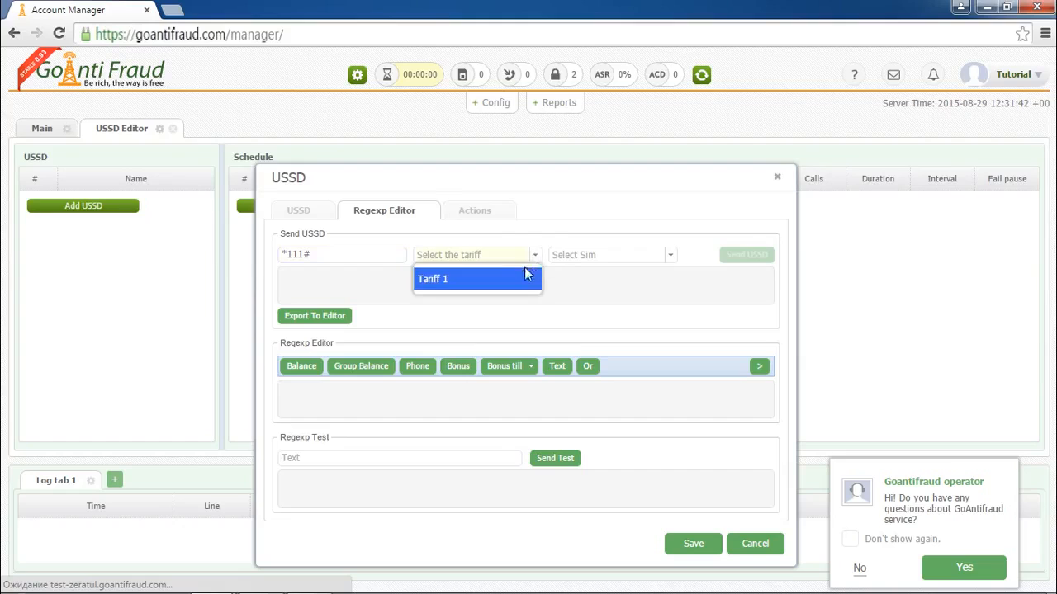
pyautogui.click(527, 286)
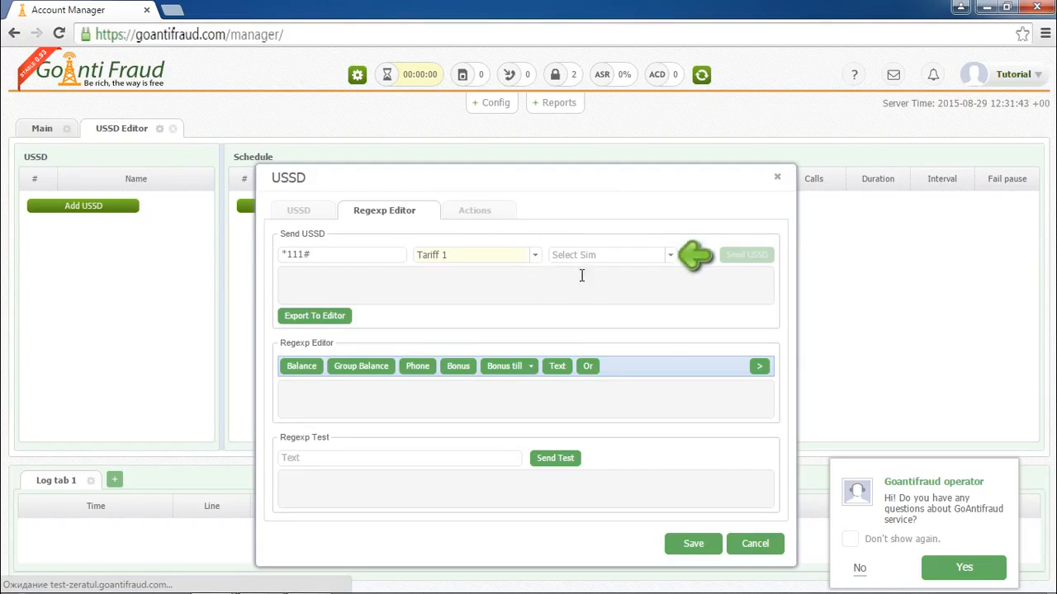
pyautogui.click(673, 258)
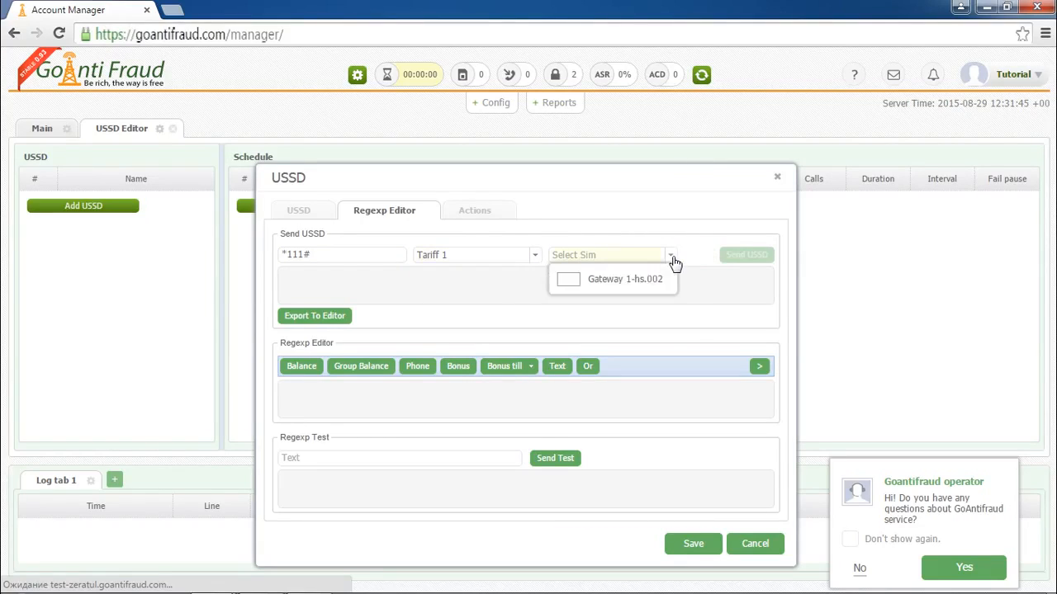
pyautogui.click(612, 279)
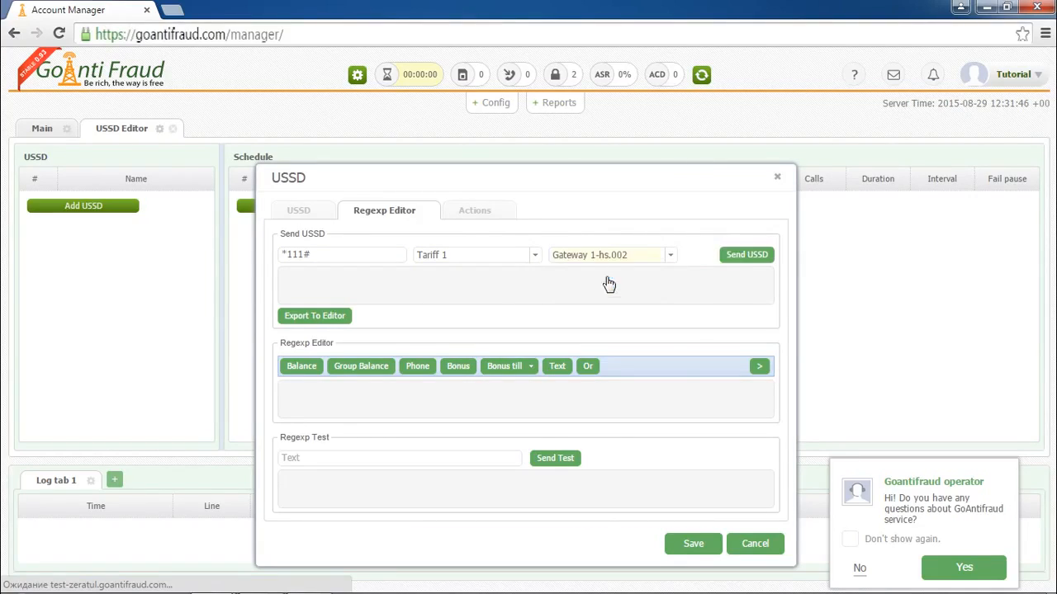
pyautogui.click(737, 262)
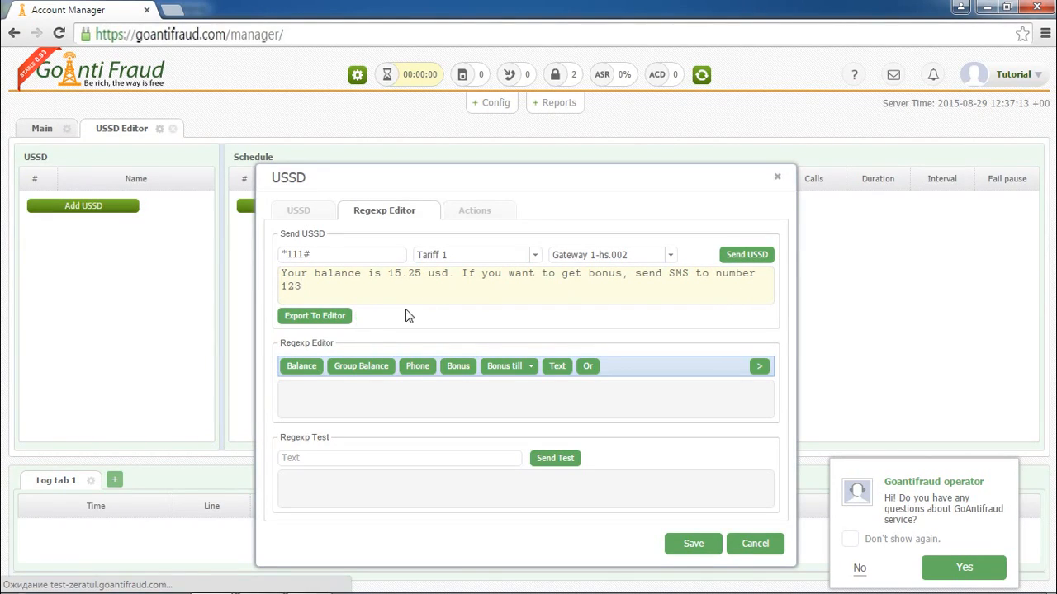
# - Export the USSD reply to the regexp editor and replace the amount 15\.25 with the Balance expression
pyautogui.click(326, 320)
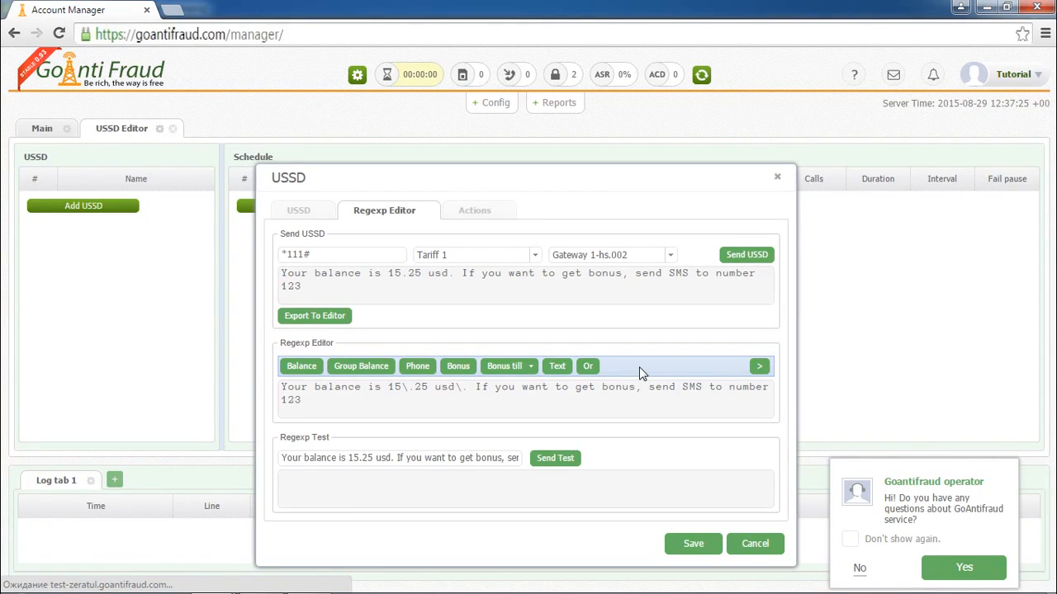
pyautogui.click(759, 370)
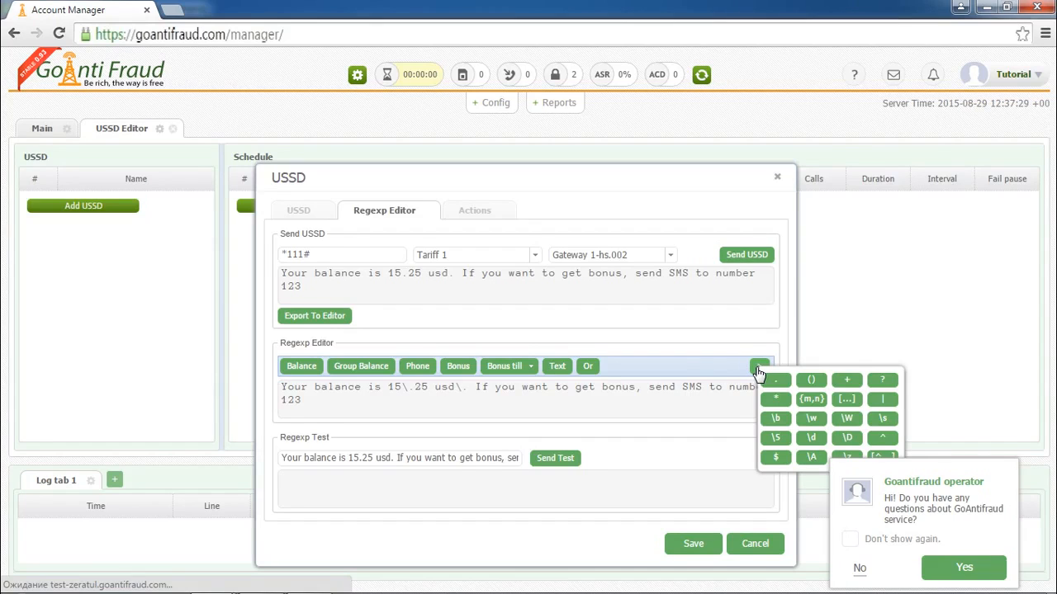
pyautogui.click(748, 374)
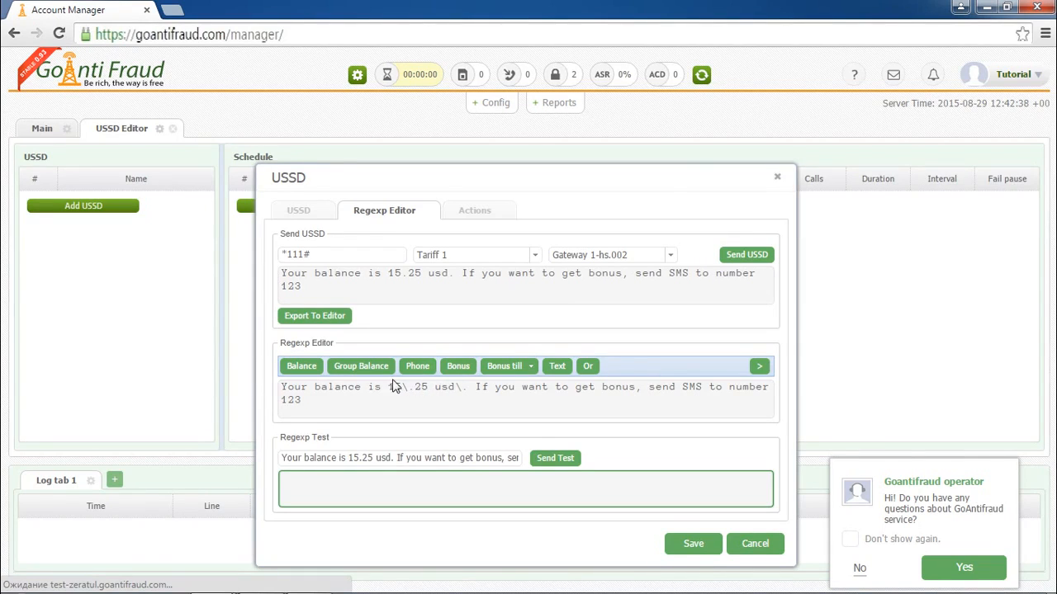
pyautogui.moveTo(388, 386); pyautogui.dragTo(427, 385)
pyautogui.click(304, 372)
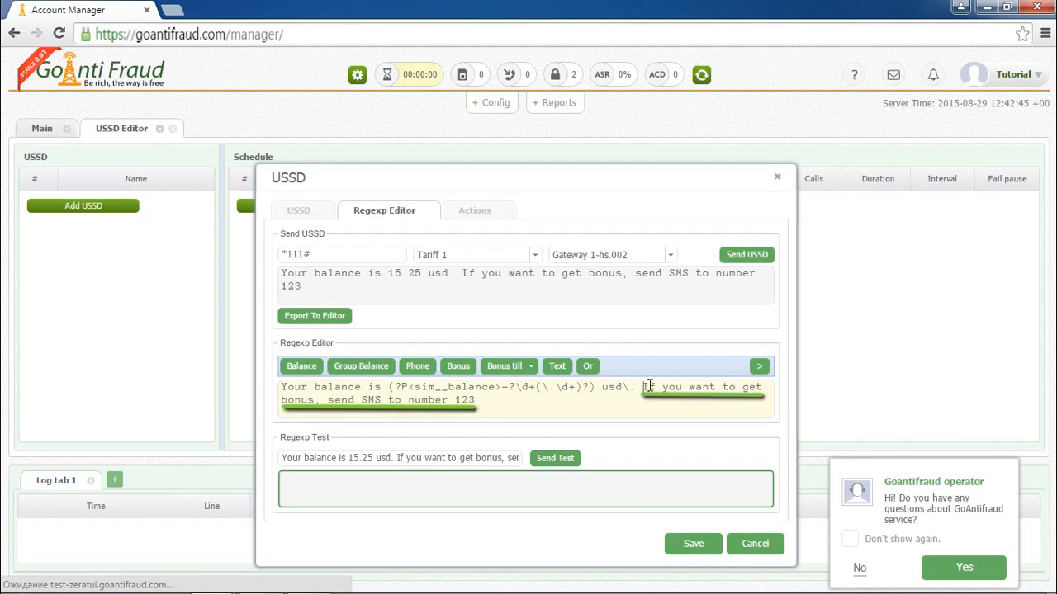
# - Replace the bonus sentence after "usd\." with the Text expression, and test and save the regular expression
pyautogui.moveTo(644, 386); pyautogui.dragTo(667, 396)
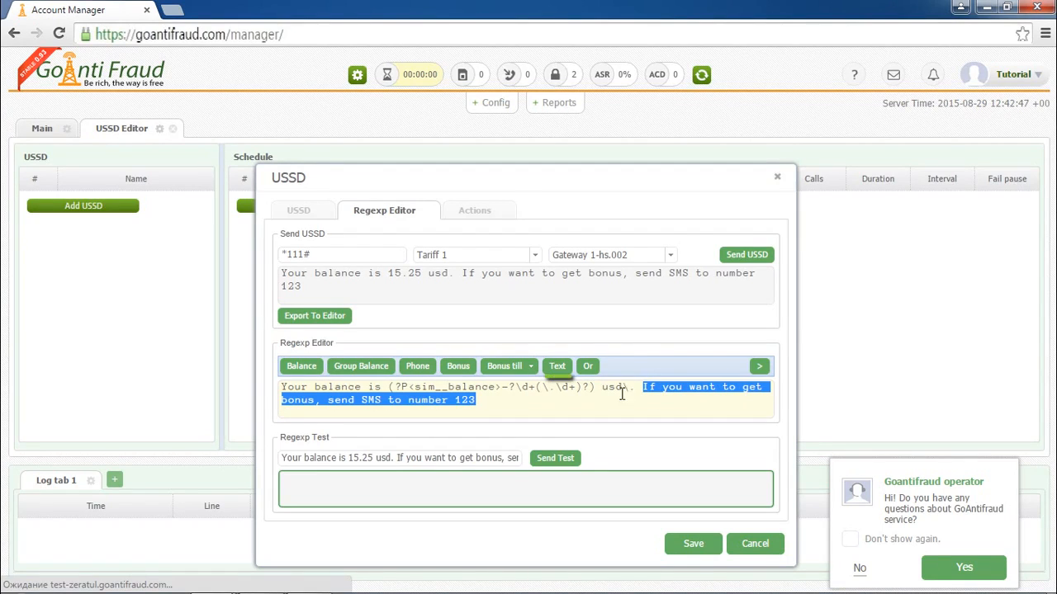
pyautogui.click(553, 368)
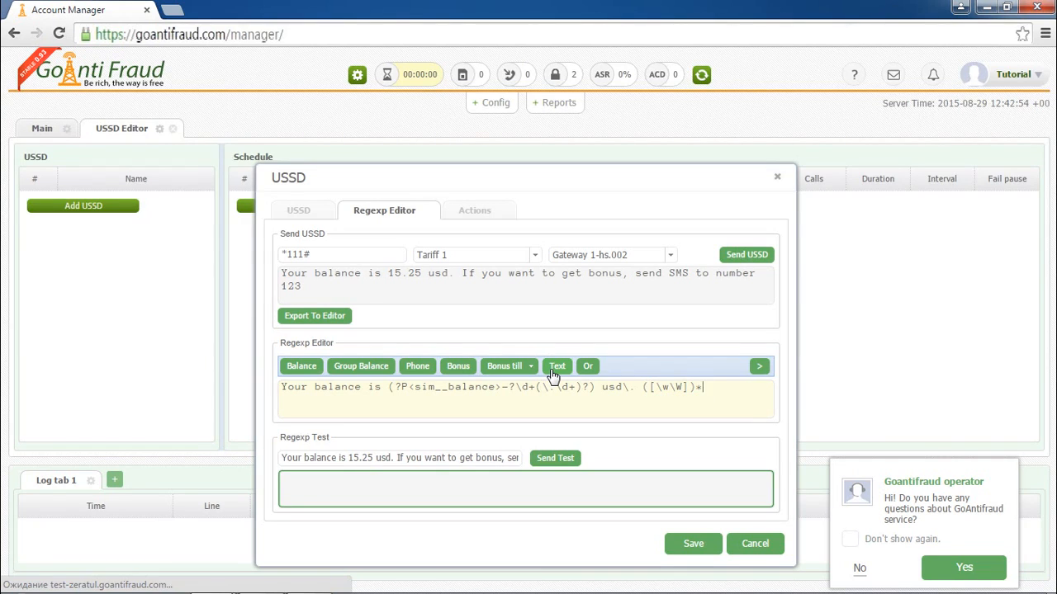
pyautogui.click(552, 459)
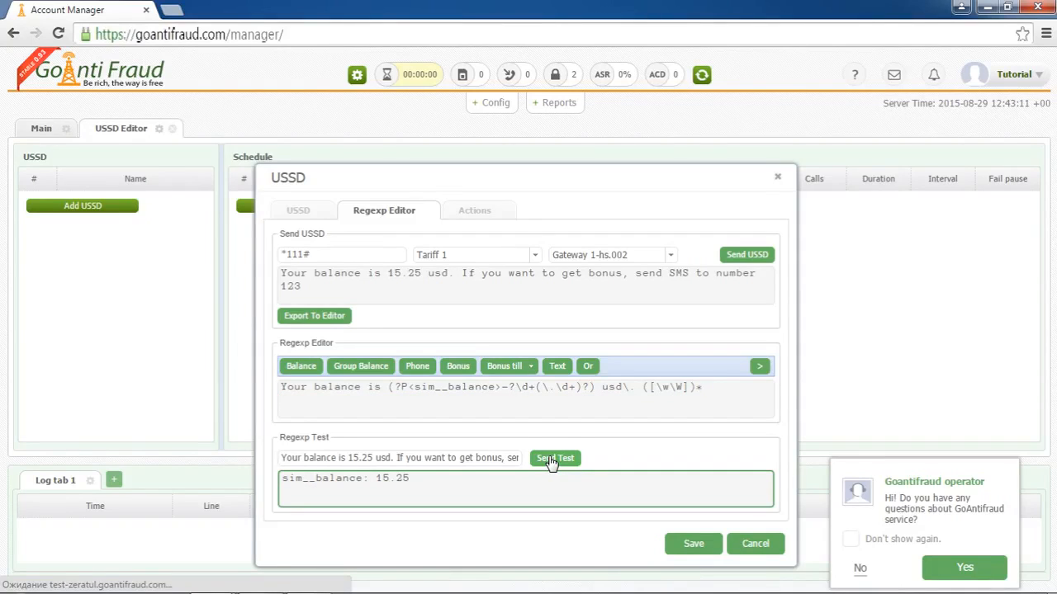
pyautogui.click(679, 548)
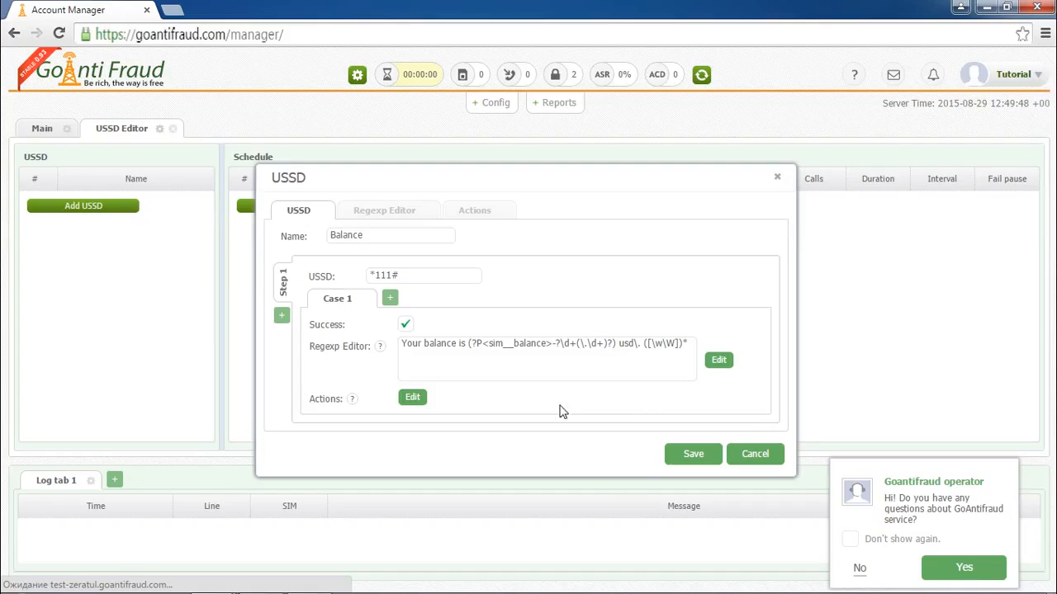
# - Add a Case 1 action with module Sim, action Update, field Balance and value {sim__balance}, and save it
pyautogui.click(413, 400)
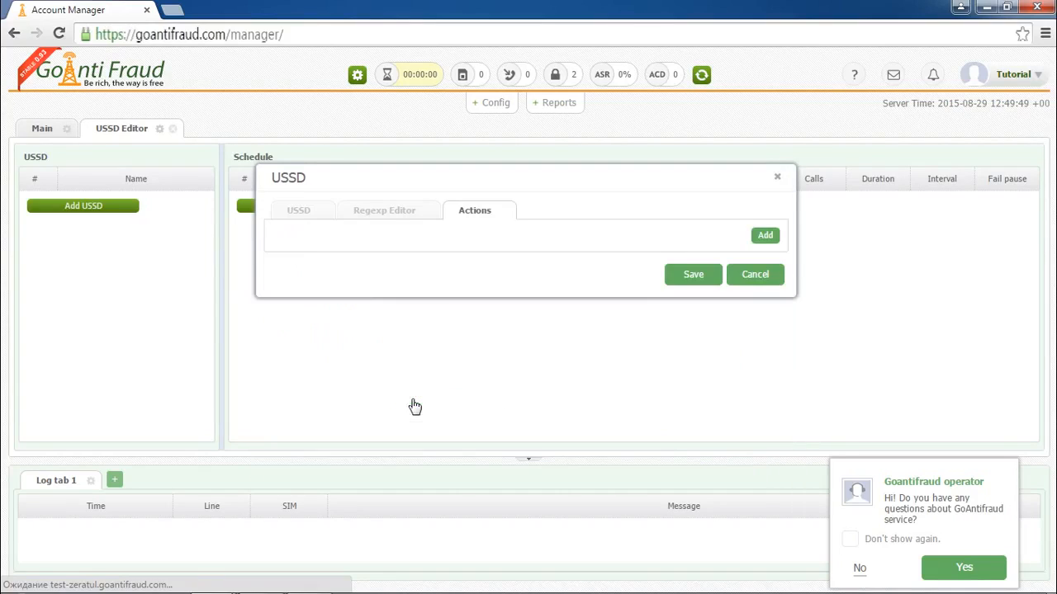
pyautogui.click(761, 235)
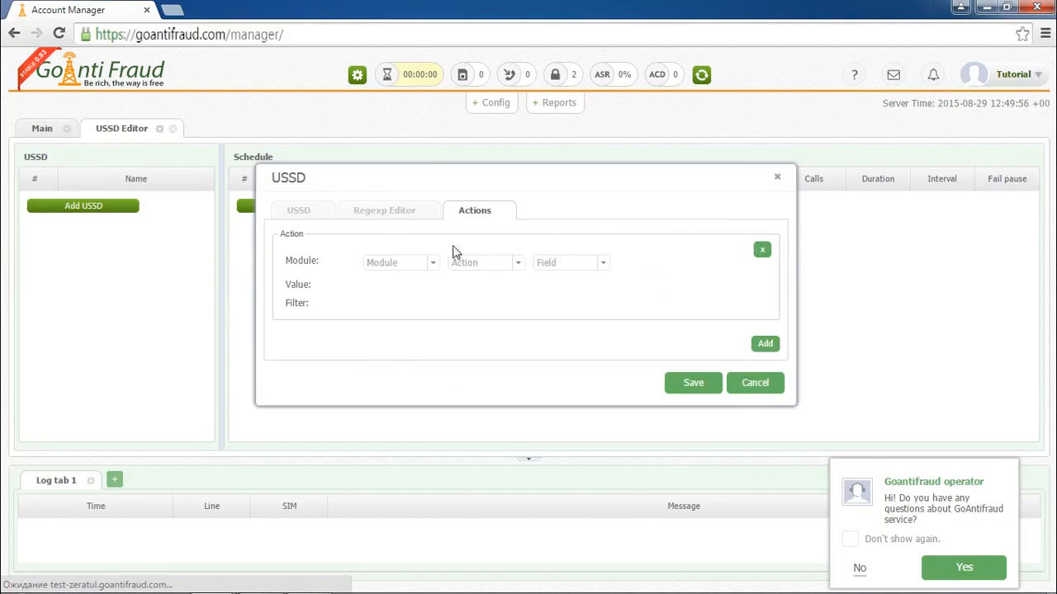
pyautogui.click(432, 262)
pyautogui.click(422, 287)
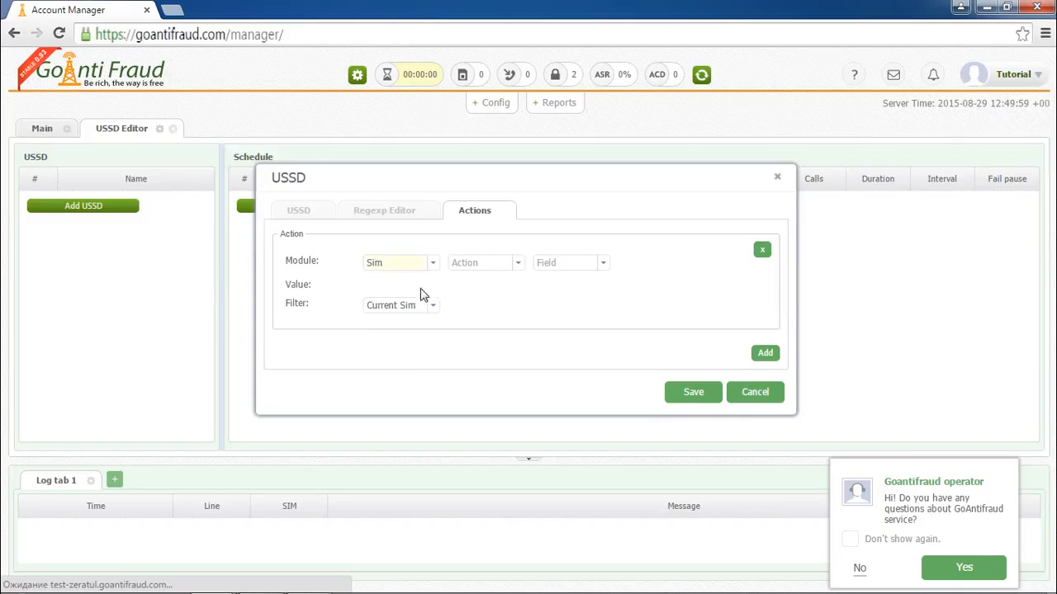
pyautogui.click(518, 264)
pyautogui.click(496, 286)
pyautogui.click(603, 265)
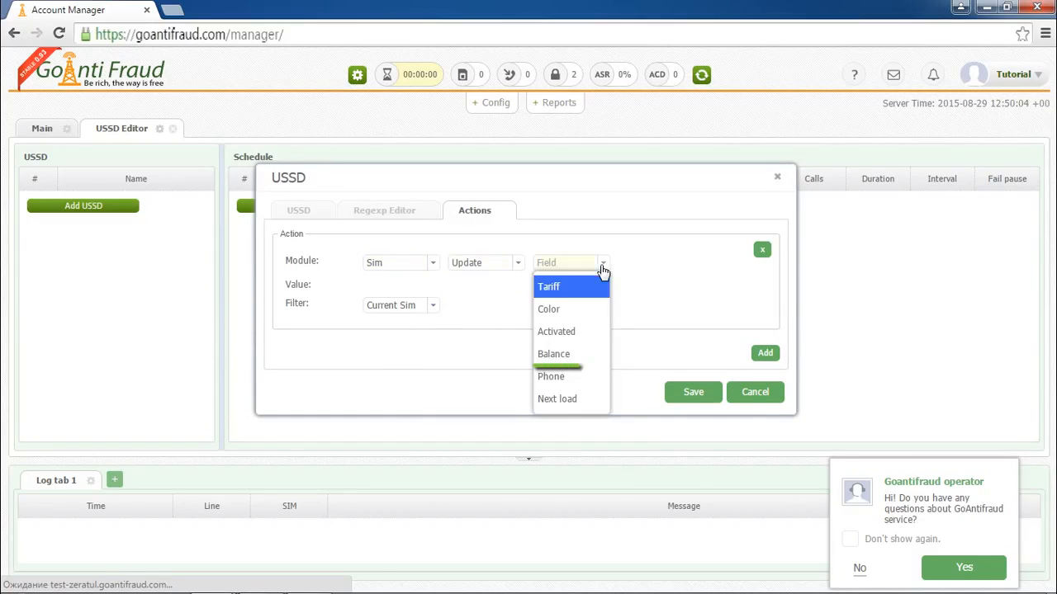
pyautogui.click(567, 358)
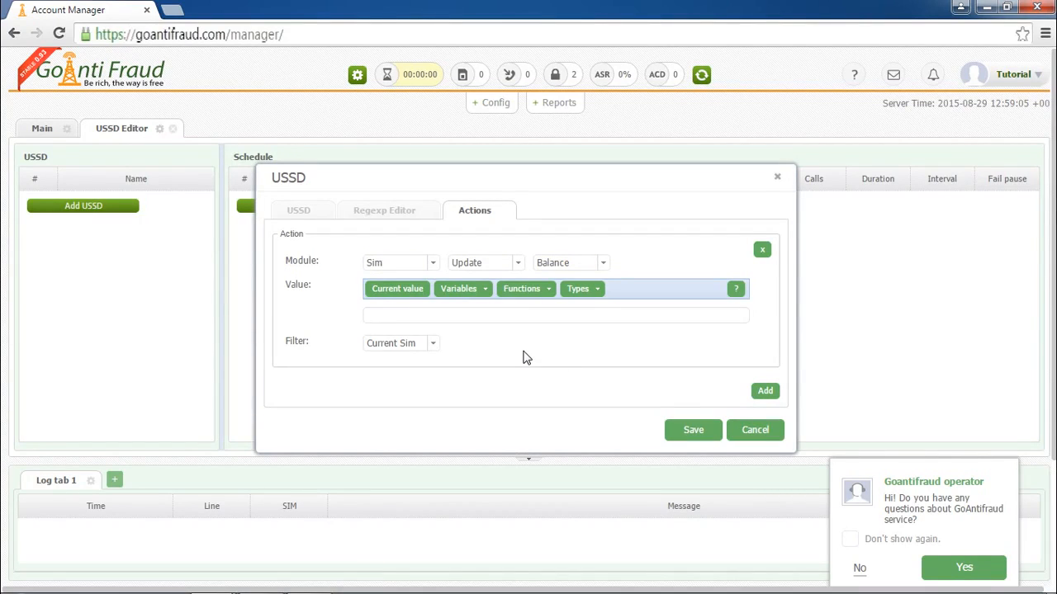
pyautogui.click(487, 295)
pyautogui.click(488, 312)
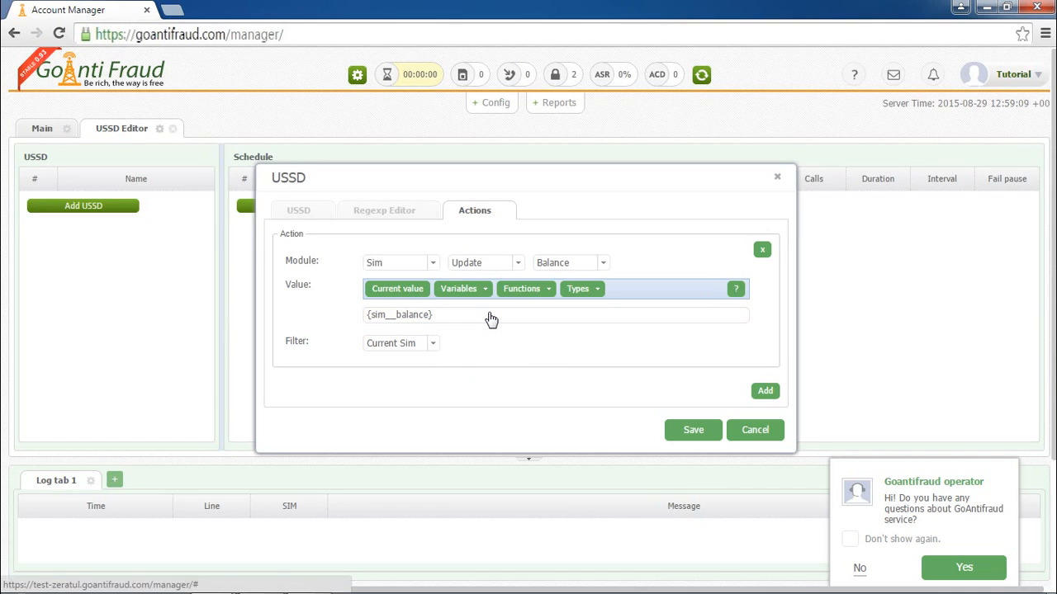
pyautogui.click(673, 432)
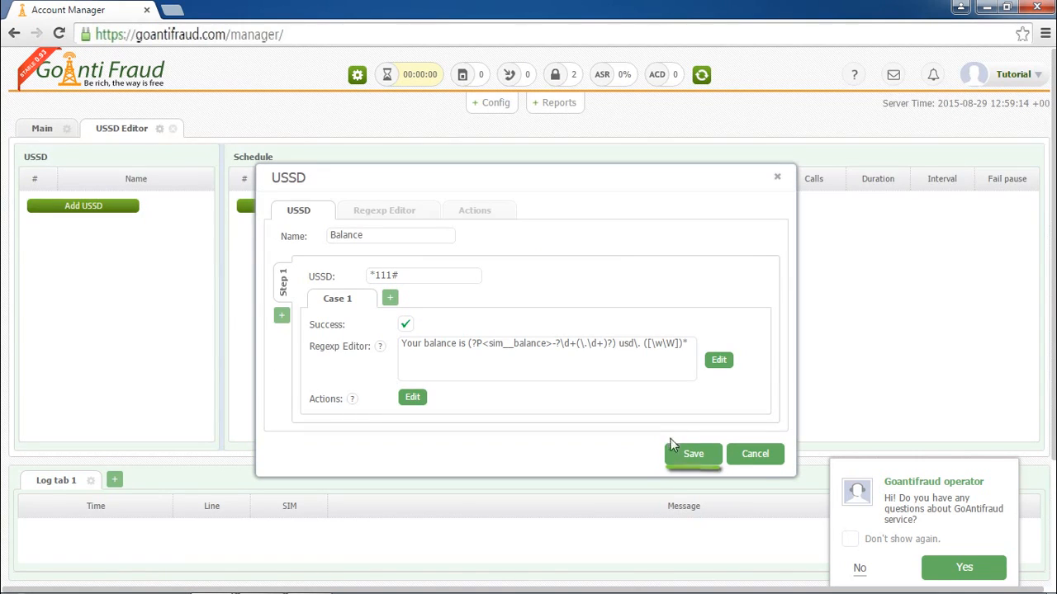